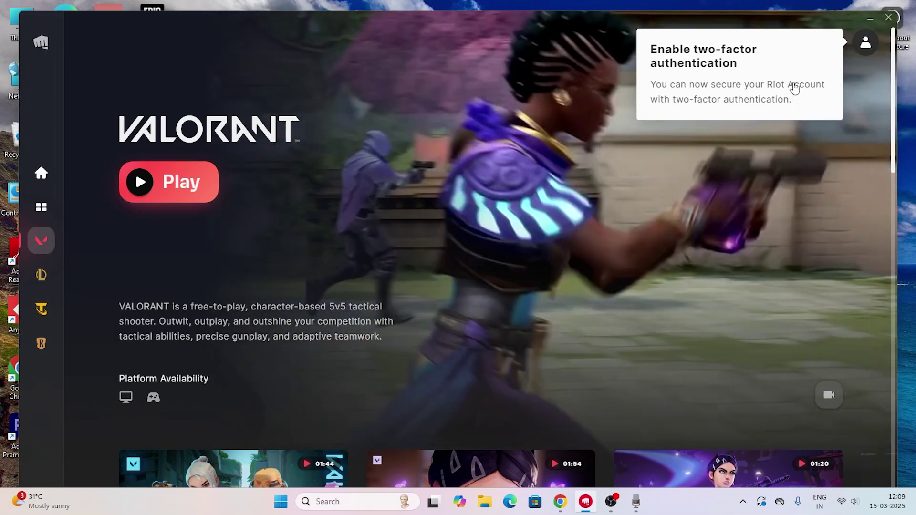
# Minimise the Riot Client and open the Services console by searching 'services'
pyautogui.click(868, 18)
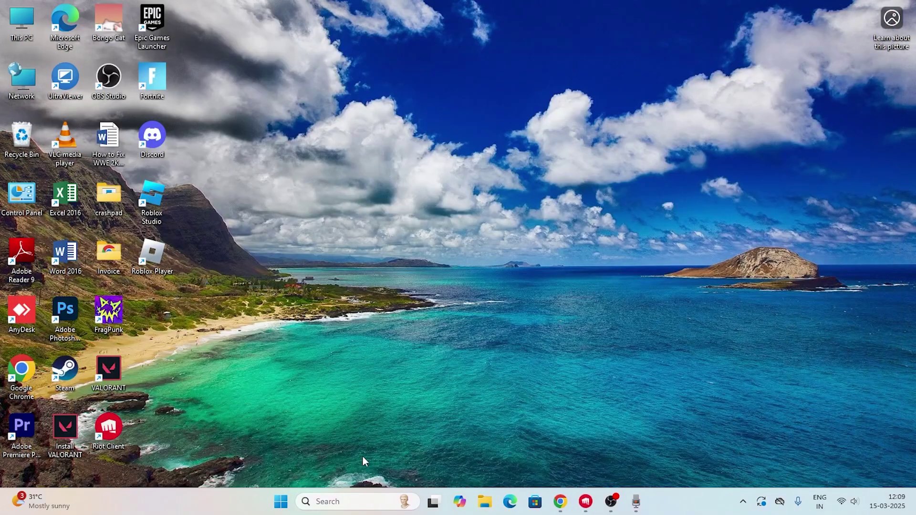
pyautogui.click(349, 501)
pyautogui.write('servio')
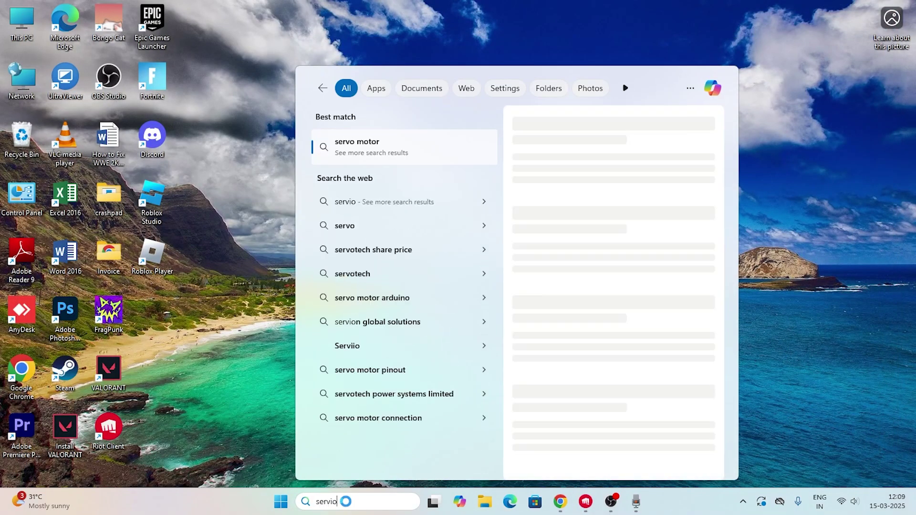
pyautogui.press('BackSpace')
pyautogui.write('ces')
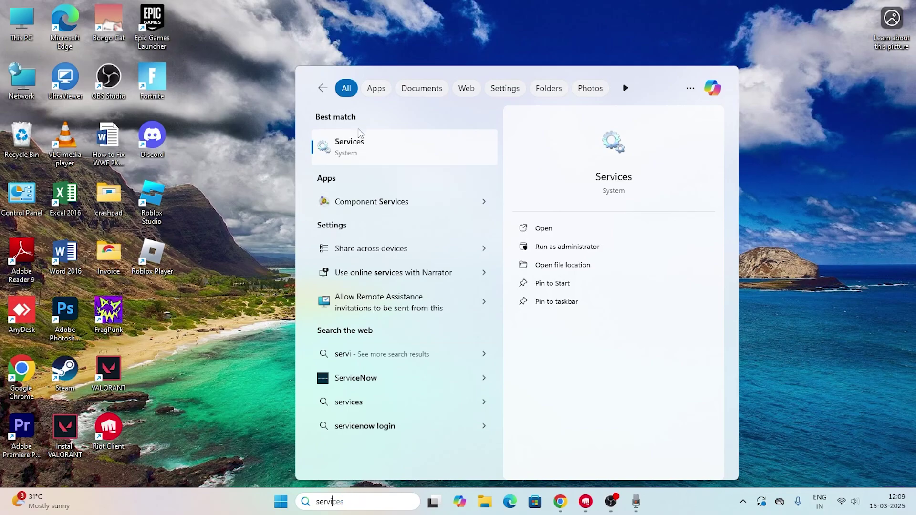
pyautogui.click(353, 148)
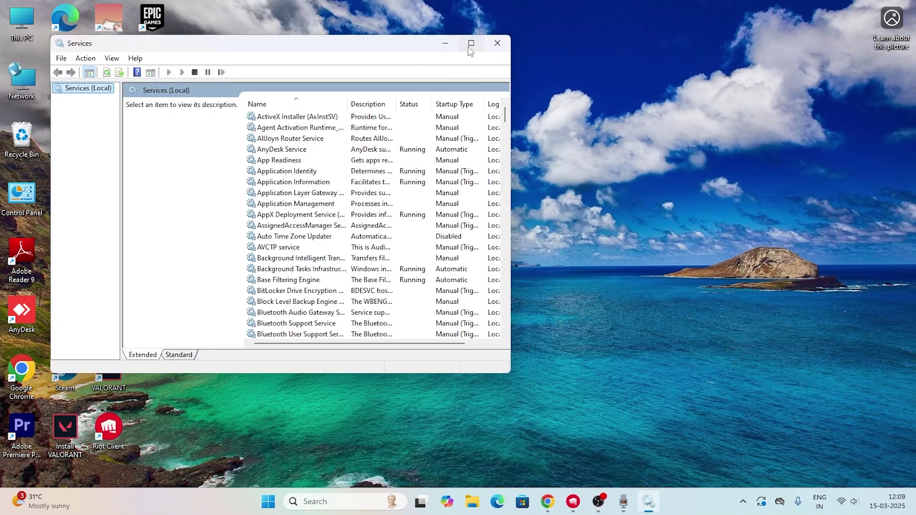
# Maximise Services and select the vgc service, currently Disabled
pyautogui.click(468, 48)
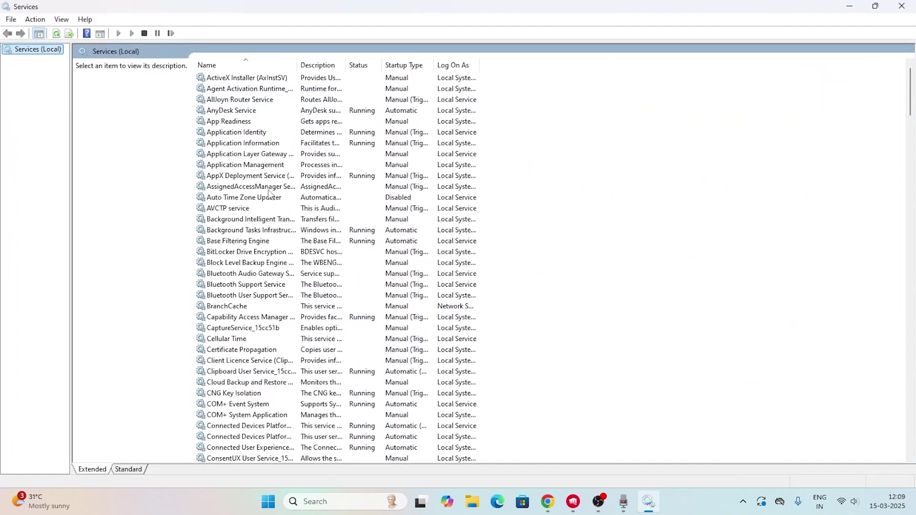
pyautogui.scroll(-10, 280, 175)
pyautogui.scroll(-20, 280, 176)
pyautogui.scroll(-20, 280, 175)
pyautogui.scroll(-20, 280, 175)
pyautogui.scroll(-4, 280, 176)
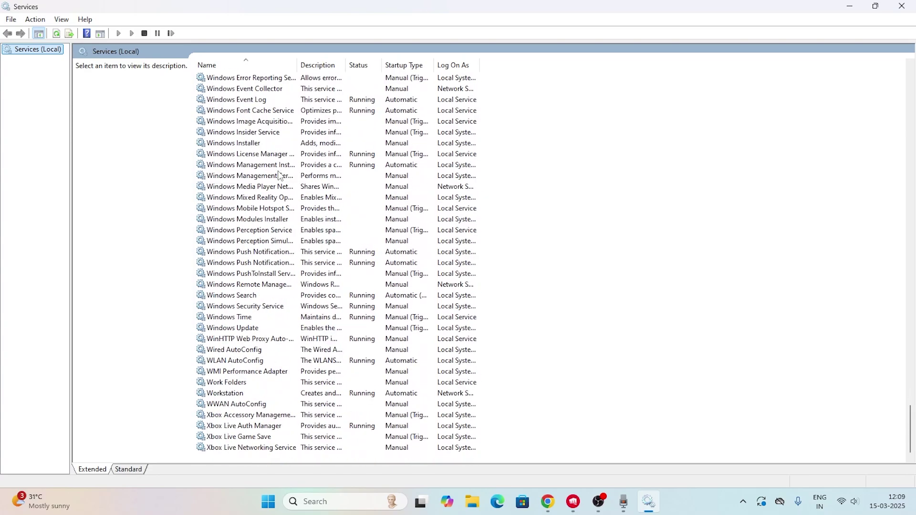
pyautogui.scroll(14, 280, 175)
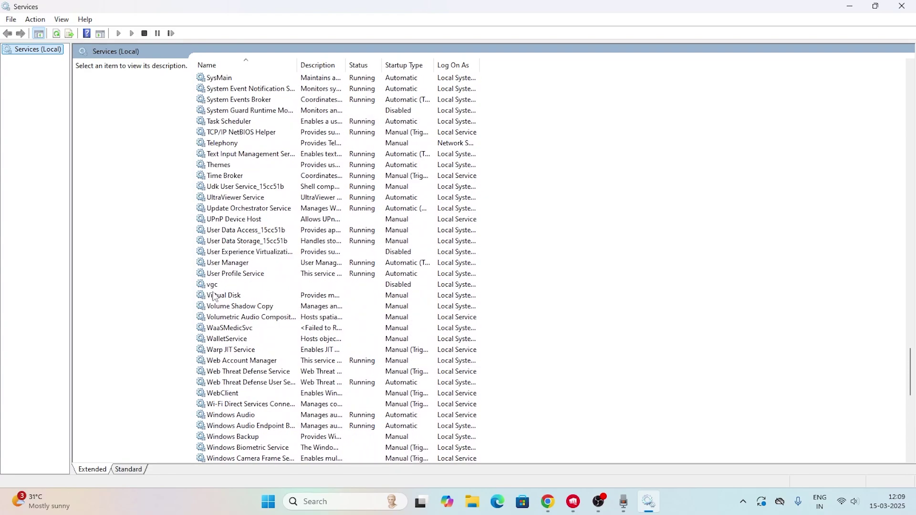
pyautogui.click(215, 285)
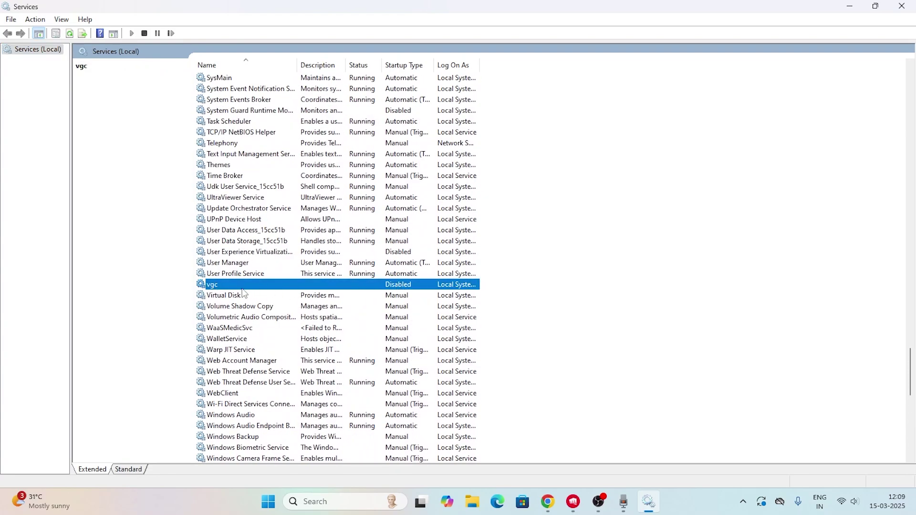
# Set vgc's startup type to Automatic in Properties and apply it, dismissing the marked-for-deletion warning
pyautogui.rightClick(236, 286)
pyautogui.click(274, 396)
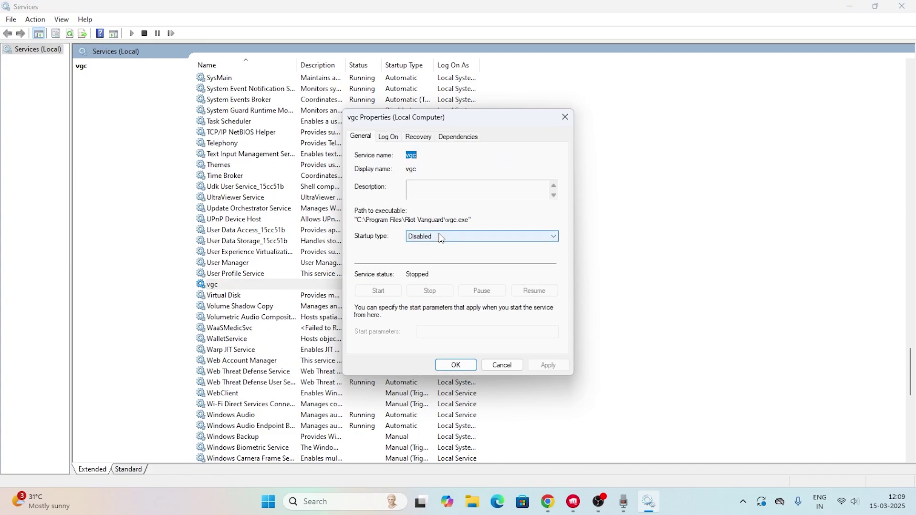
pyautogui.click(428, 237)
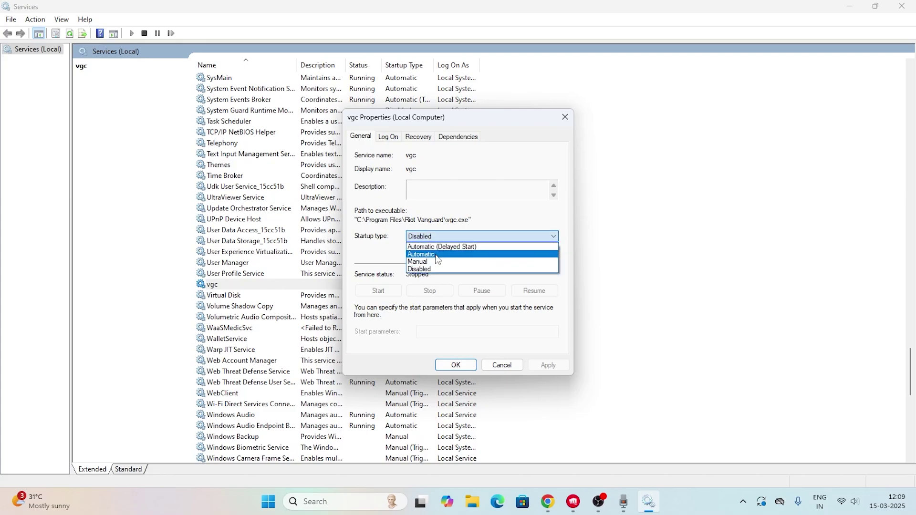
pyautogui.click(437, 254)
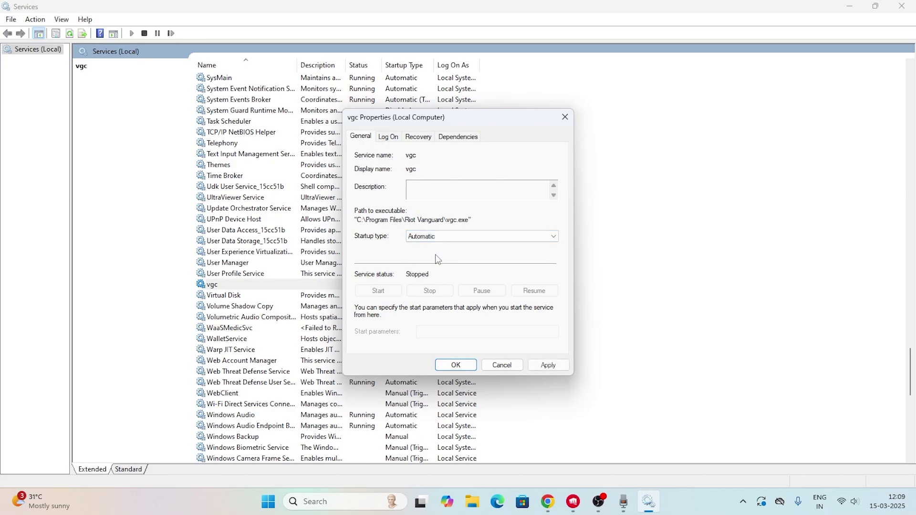
pyautogui.click(548, 365)
pyautogui.click(525, 292)
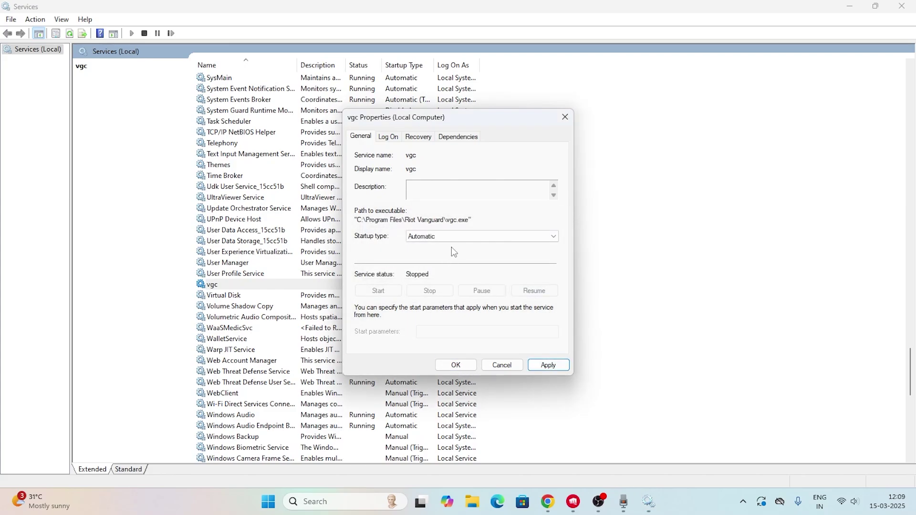
# Retry the Automatic setting with Apply and OK, dismiss the repeated warnings, and close vgc's properties
pyautogui.click(547, 365)
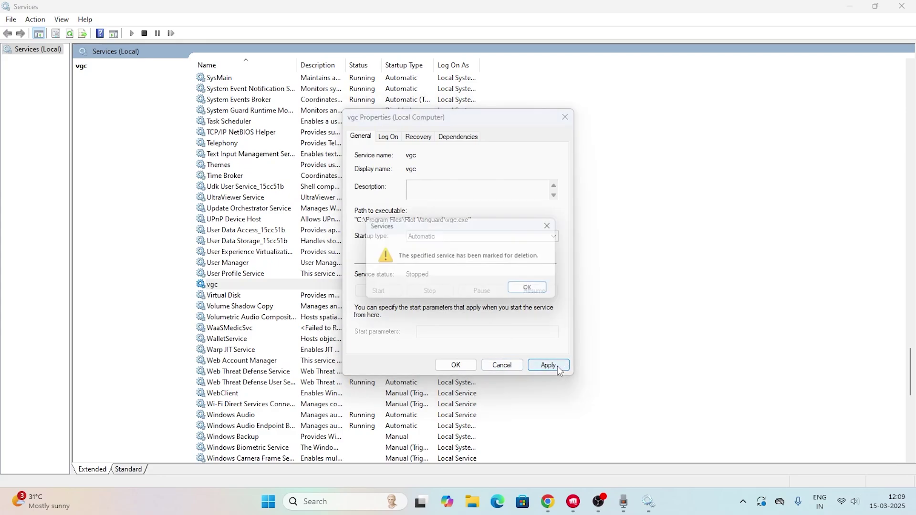
pyautogui.click(534, 292)
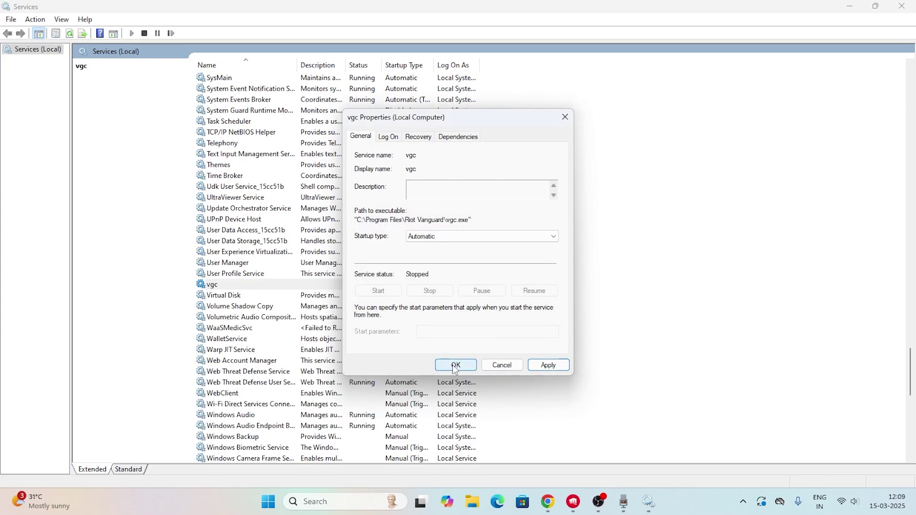
pyautogui.click(455, 366)
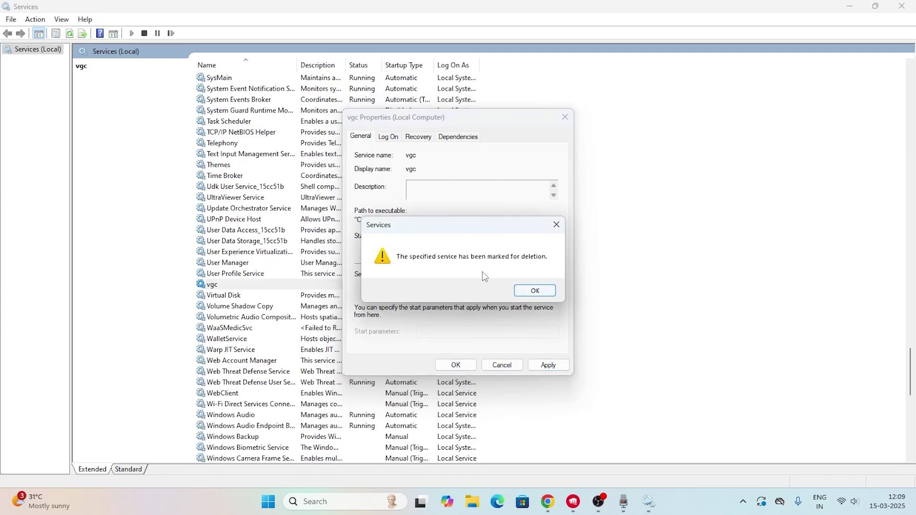
pyautogui.click(556, 225)
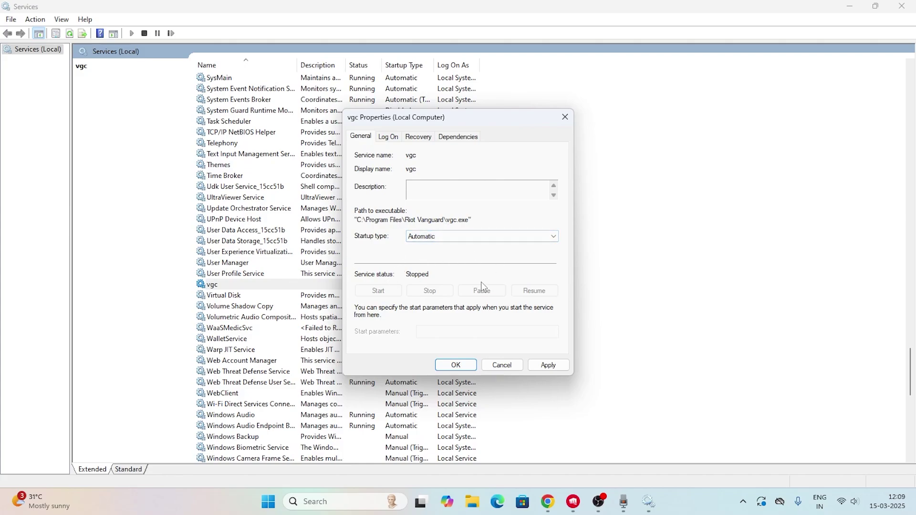
pyautogui.click(447, 241)
pyautogui.press('Escape')
pyautogui.click(565, 117)
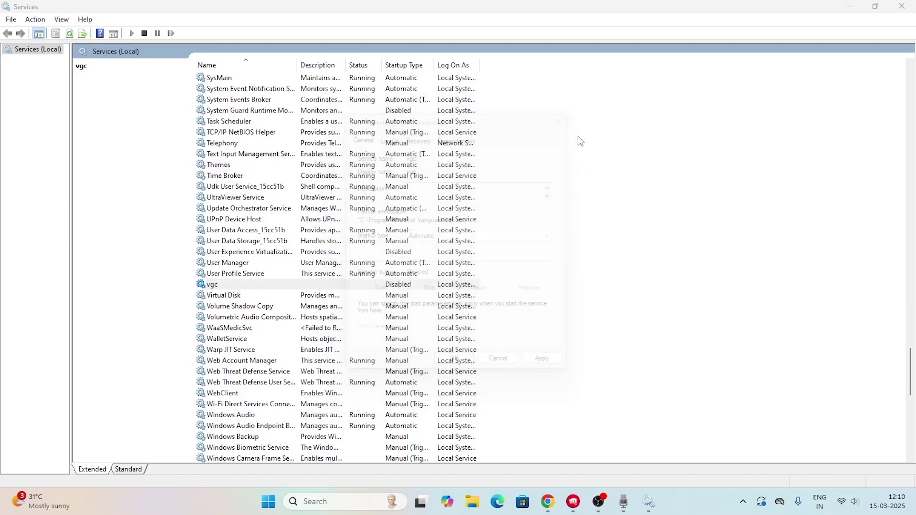
# Close Services and minimise the Riot Client back to the desktop
pyautogui.click(902, 7)
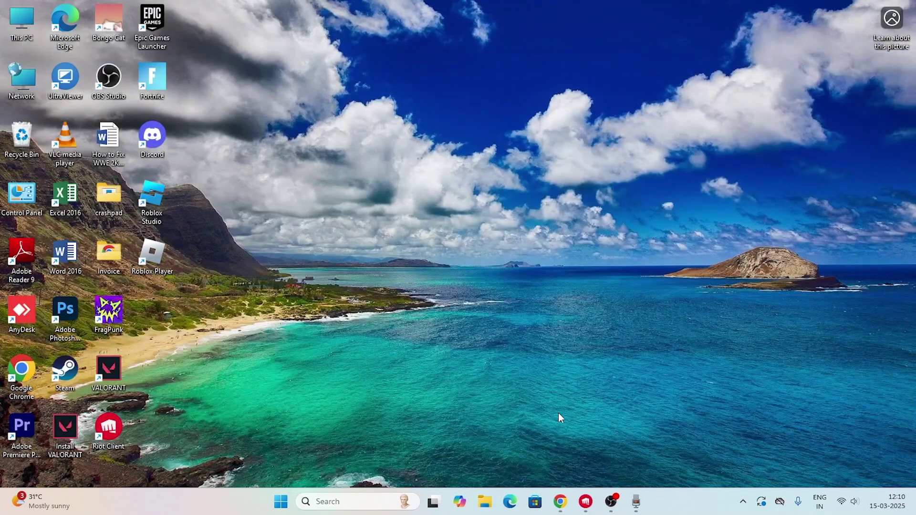
pyautogui.click(585, 502)
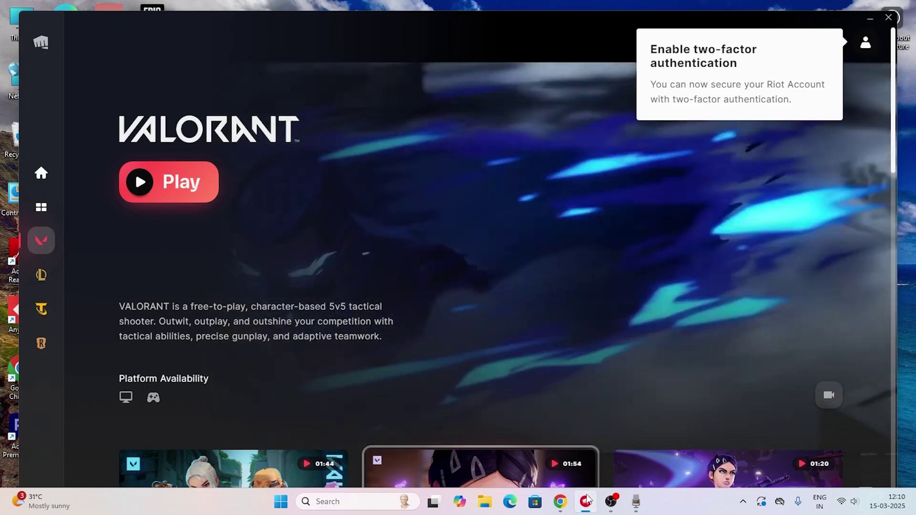
pyautogui.click(586, 500)
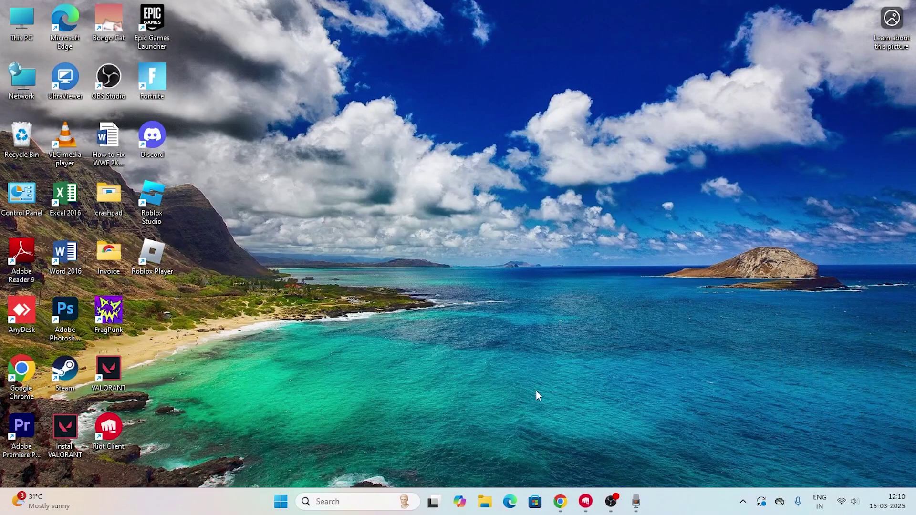
# In an administrator Command Prompt, run netsh winsock reset and ipconfig /flushdns, then close it
pyautogui.click(336, 507)
pyautogui.write('cmd')
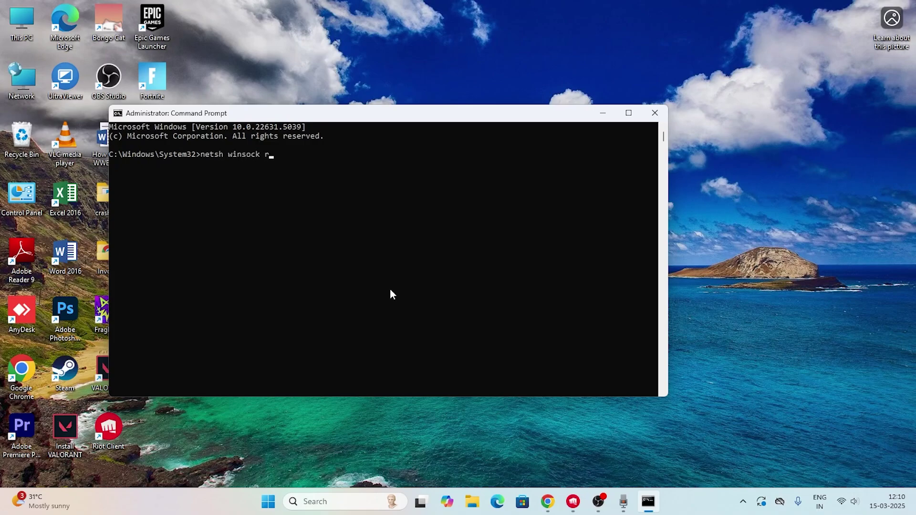
pyautogui.press('Return')
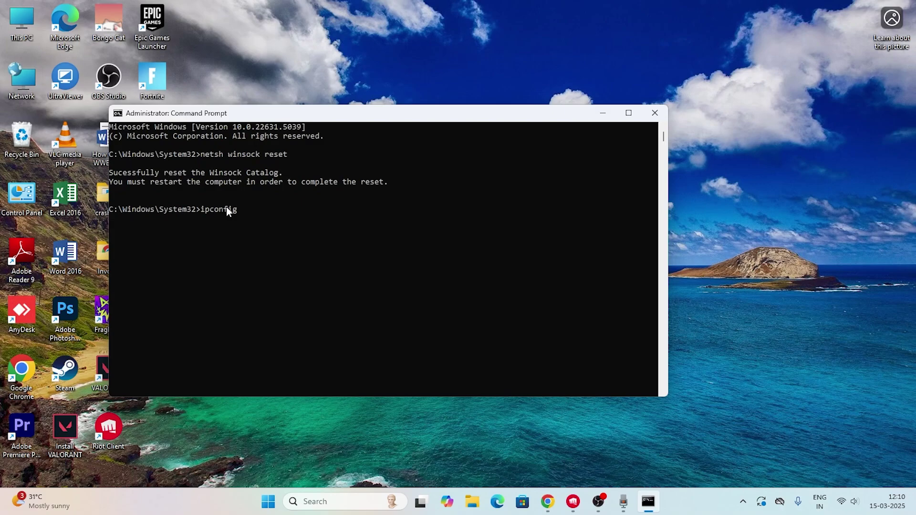
pyautogui.write('flushdns')
pyautogui.press('Return')
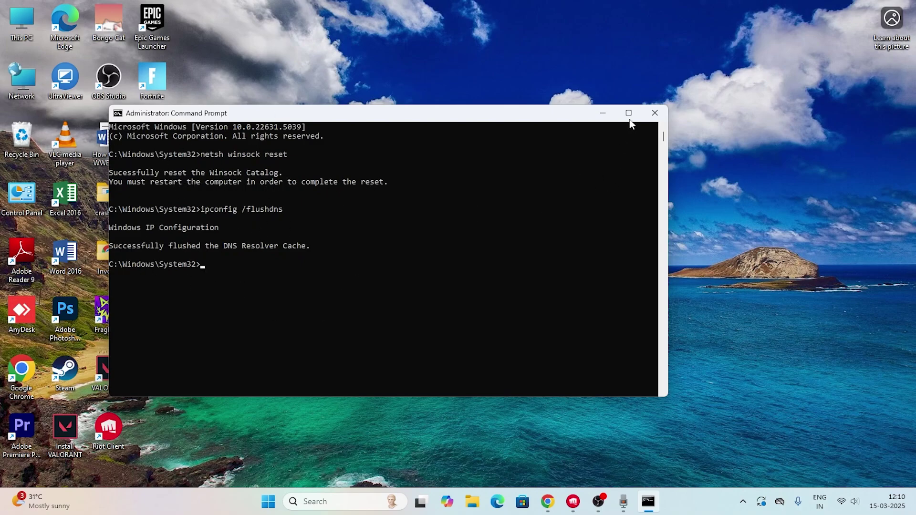
pyautogui.click(653, 114)
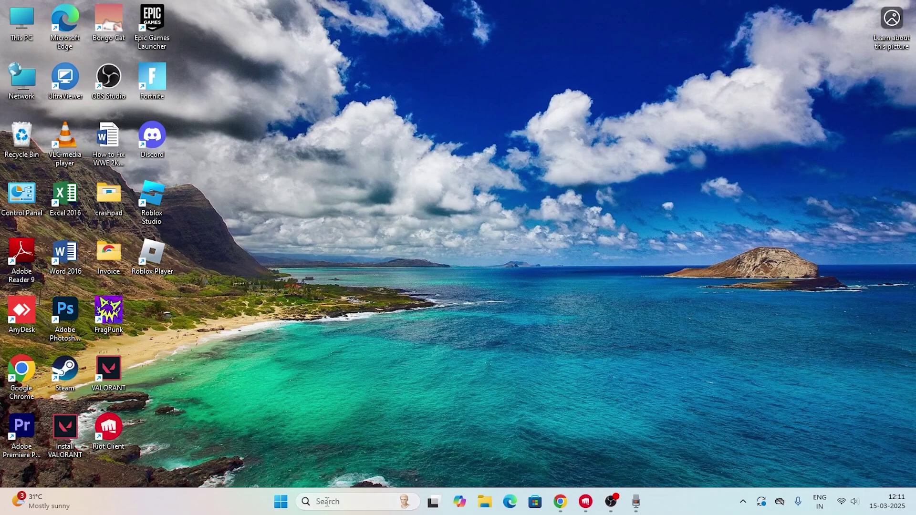
# Open Settings and go to Network & internet > Advanced network settings > Network reset
pyautogui.click(351, 501)
pyautogui.write('set')
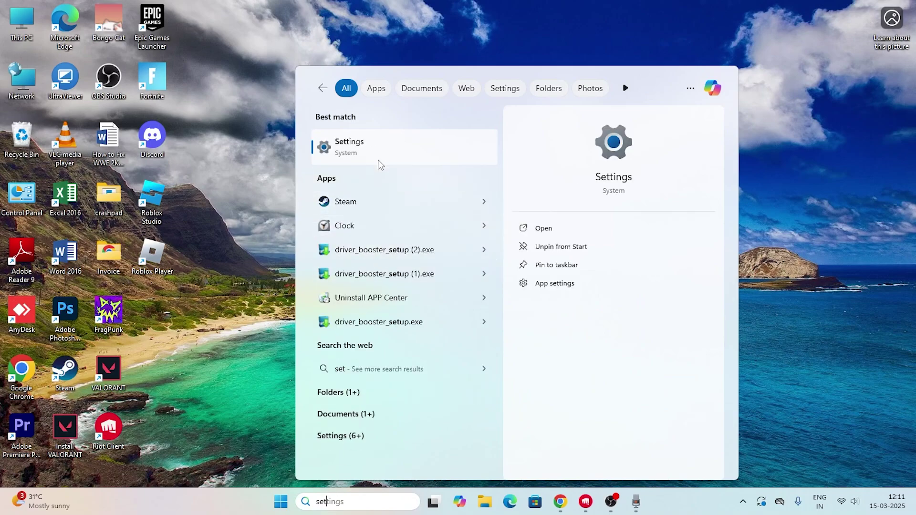
pyautogui.click(377, 152)
pyautogui.click(94, 376)
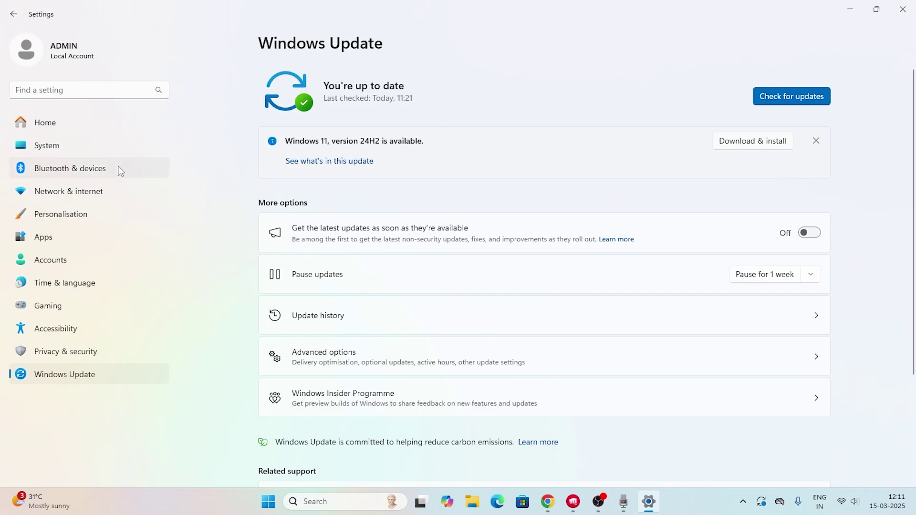
pyautogui.click(82, 190)
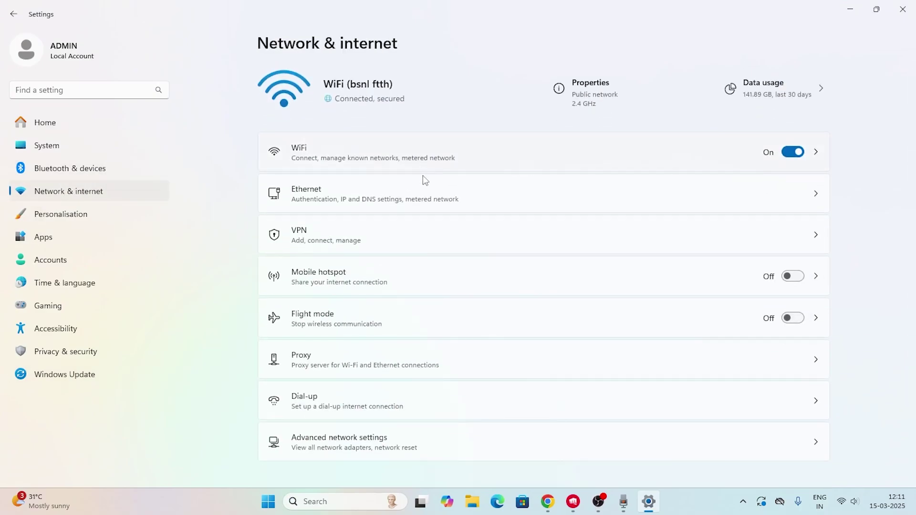
pyautogui.click(352, 437)
pyautogui.scroll(-2, 343, 239)
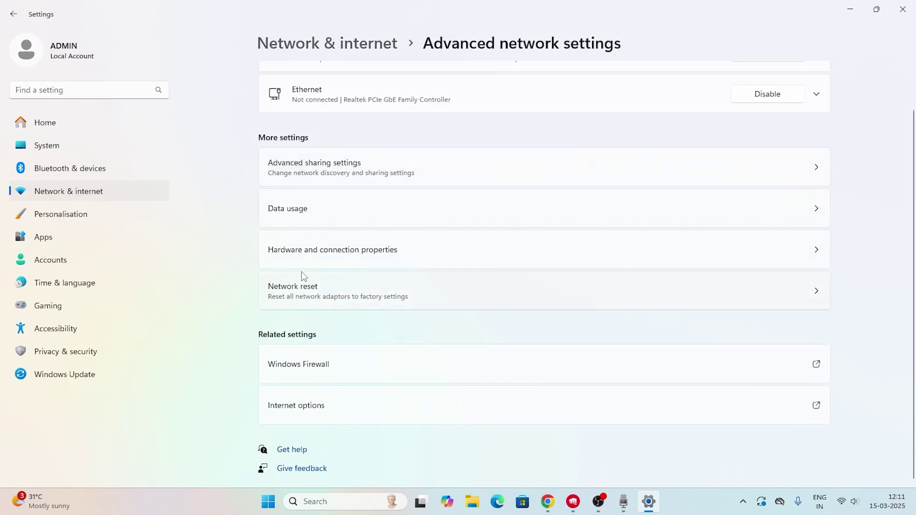
pyautogui.click(328, 286)
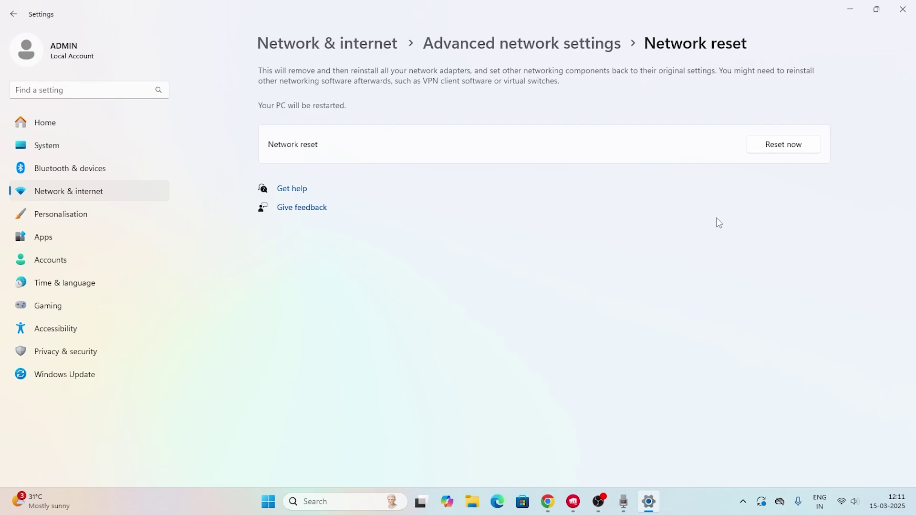
# Close Settings and minimise the Riot Client so the desktop shows
pyautogui.click(902, 9)
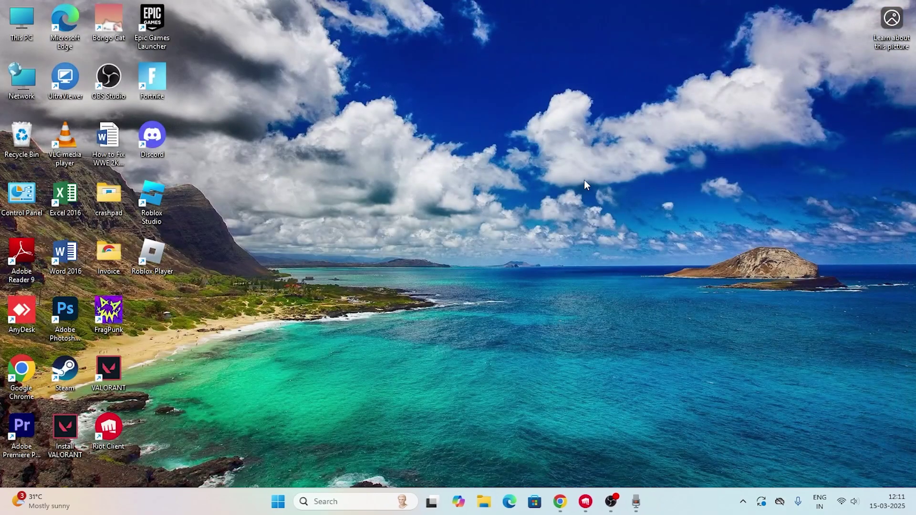
pyautogui.click(586, 502)
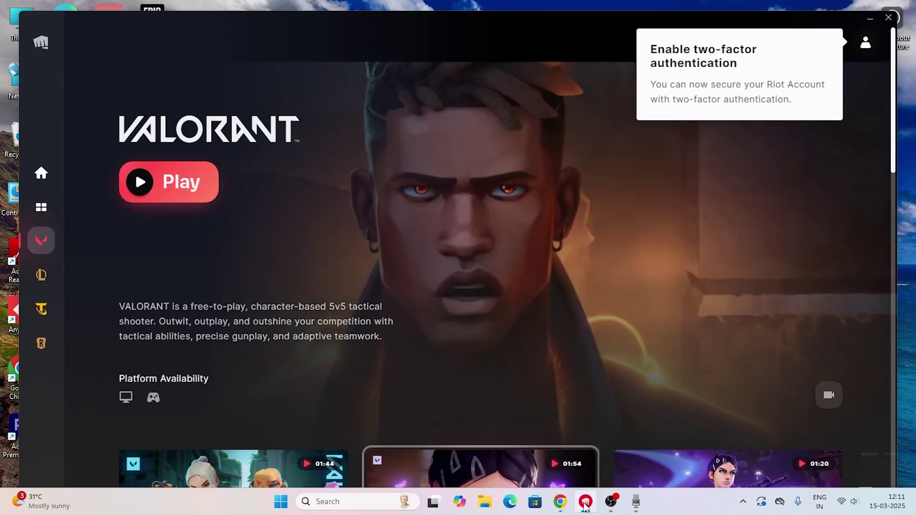
pyautogui.click(586, 504)
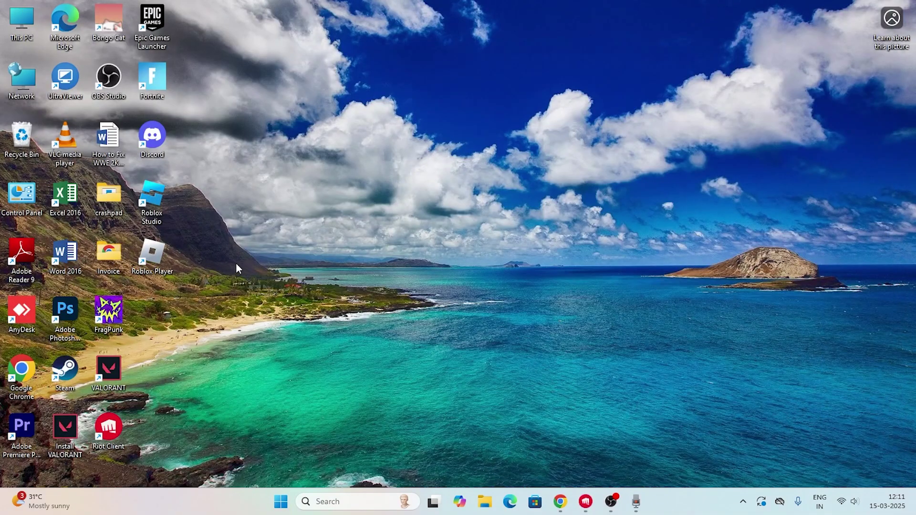
# Set the VALORANT shortcut to run as administrator on its Compatibility tab, then restore the Riot Client
pyautogui.rightClick(110, 388)
pyautogui.click(191, 381)
pyautogui.click(254, 380)
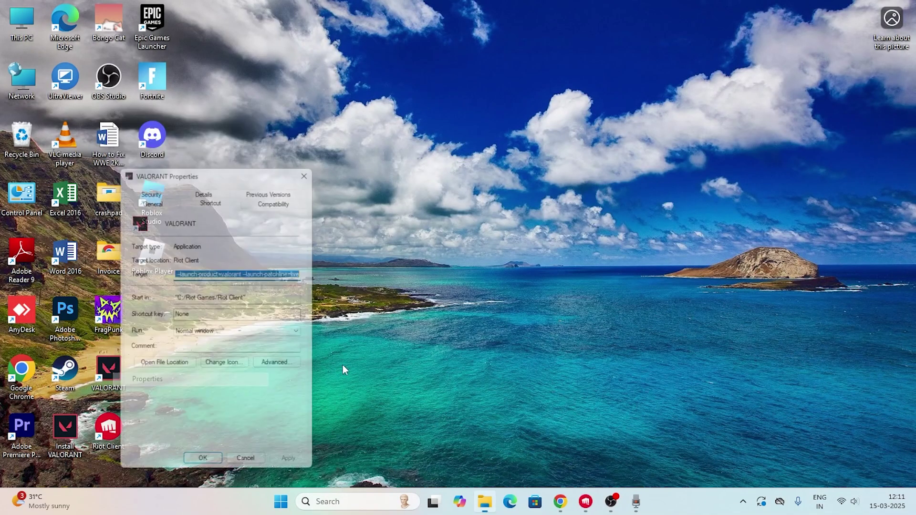
pyautogui.click(281, 180)
pyautogui.moveTo(284, 158); pyautogui.dragTo(452, 46)
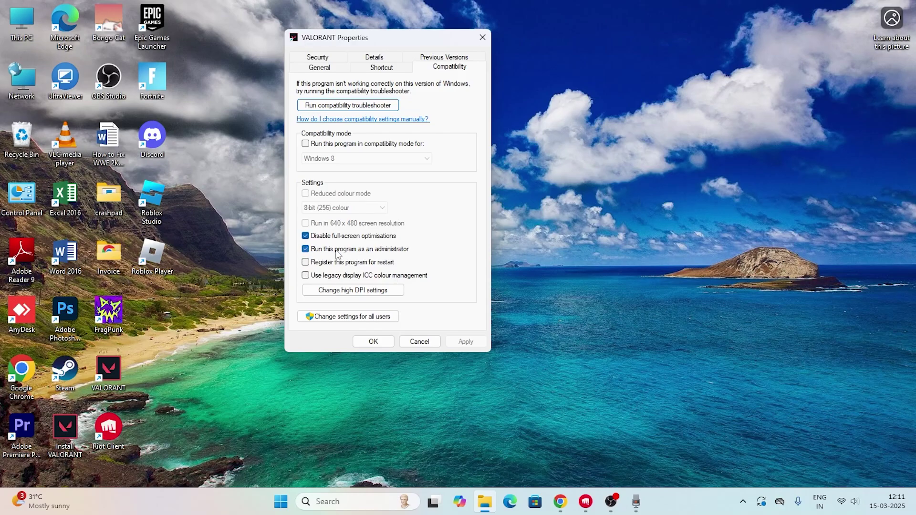
pyautogui.click(376, 343)
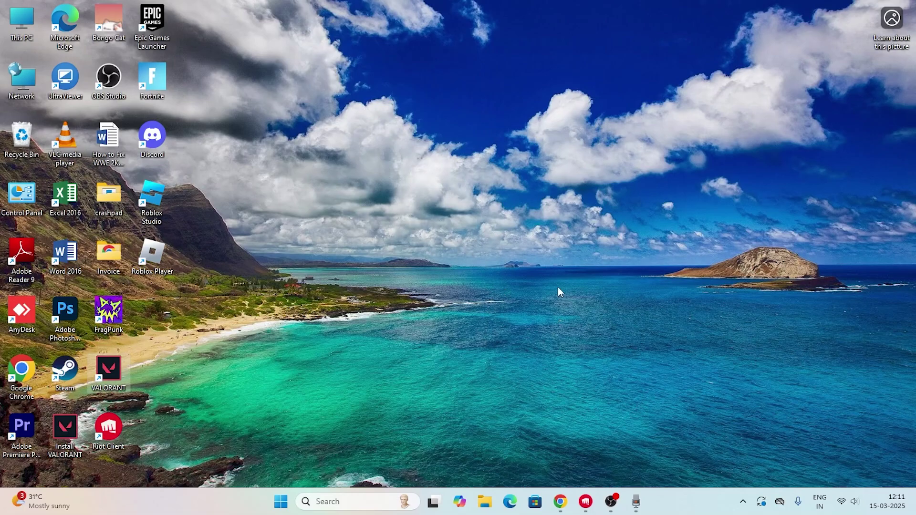
pyautogui.click(589, 499)
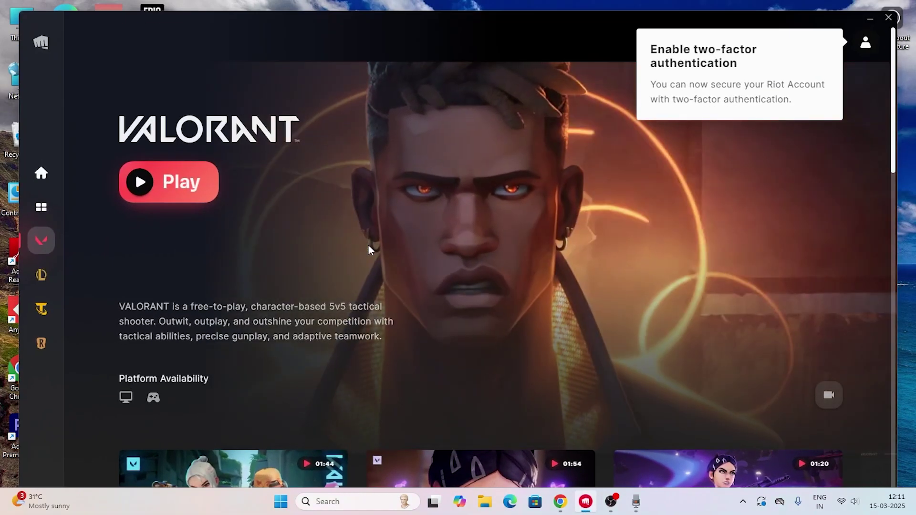